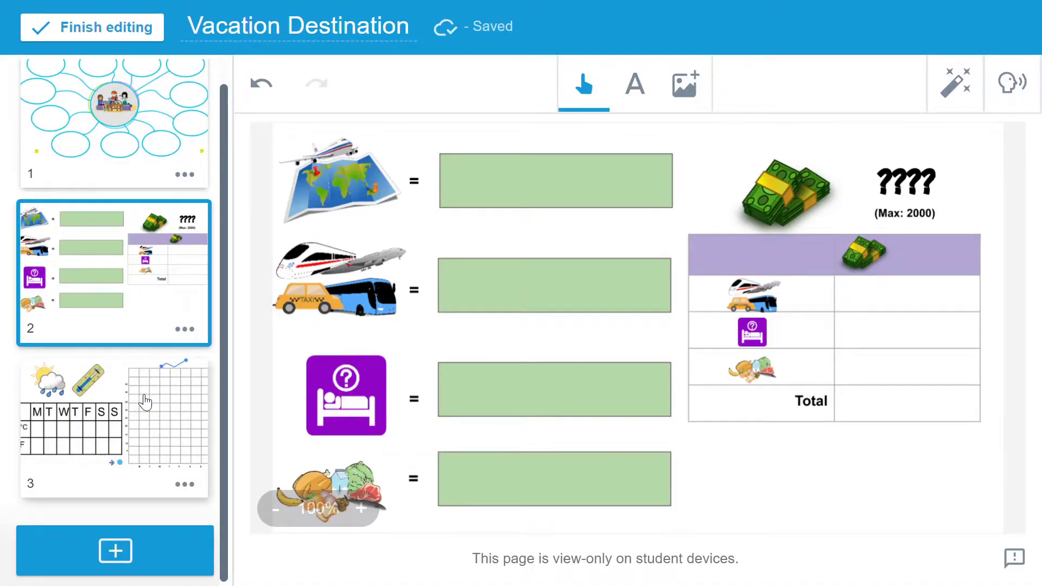
Step: Show the Convert page to activity choices for page 3, the weather-tracking page
click(145, 401)
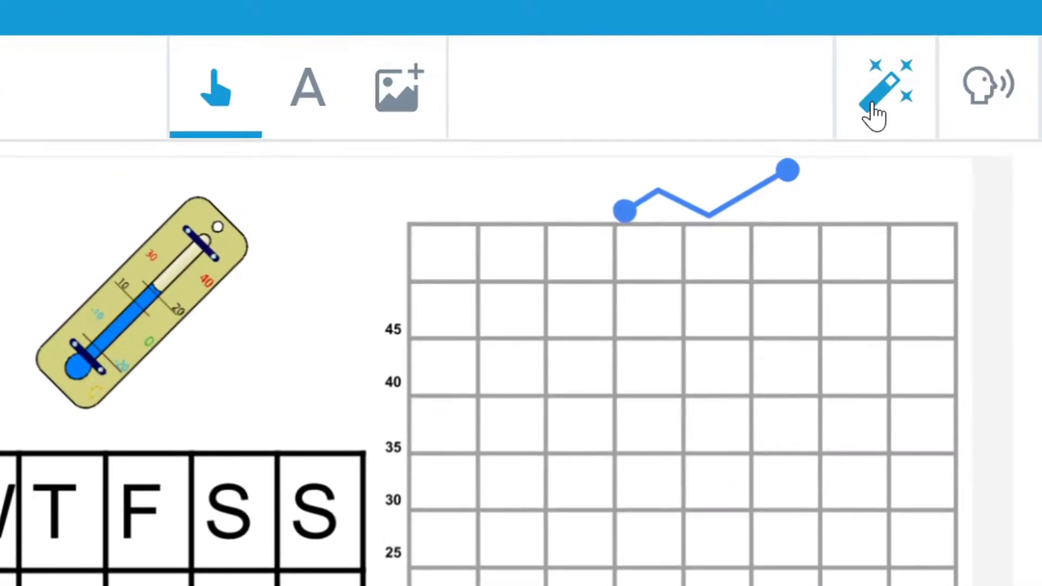
click(879, 115)
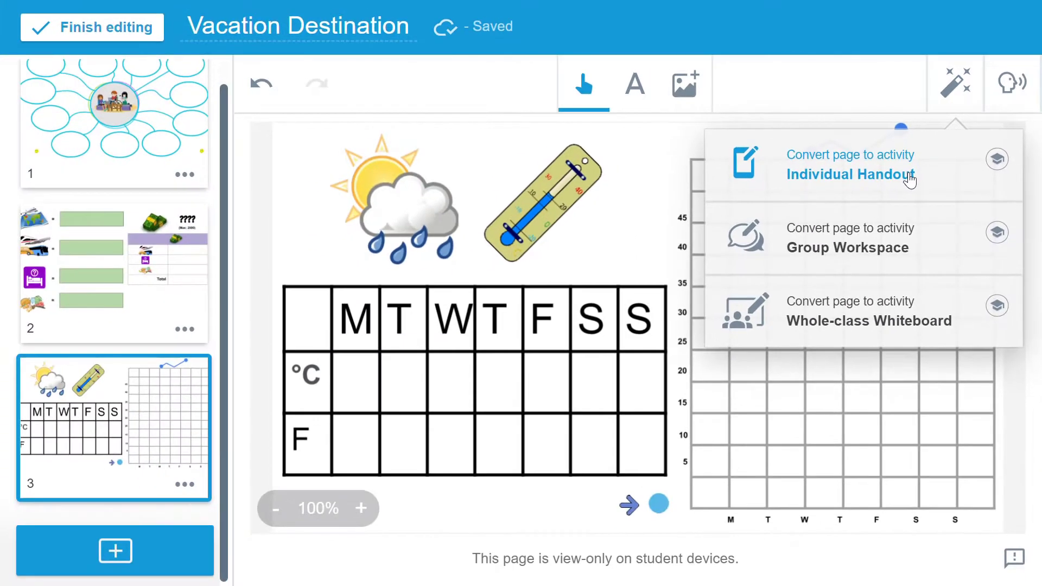
Step: Make the page an Individual Handout and finish editing to begin delivery
click(911, 179)
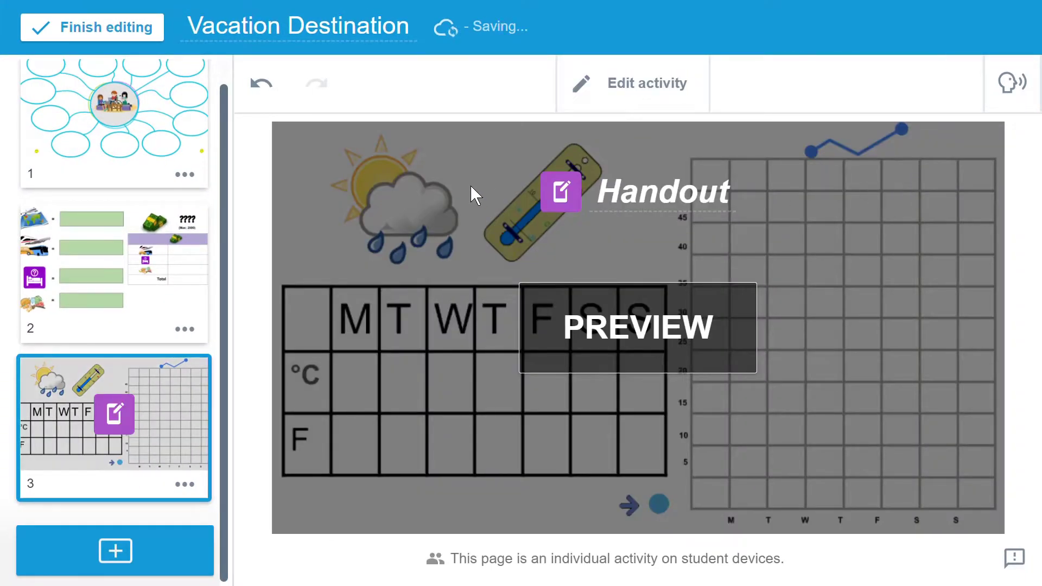
click(70, 32)
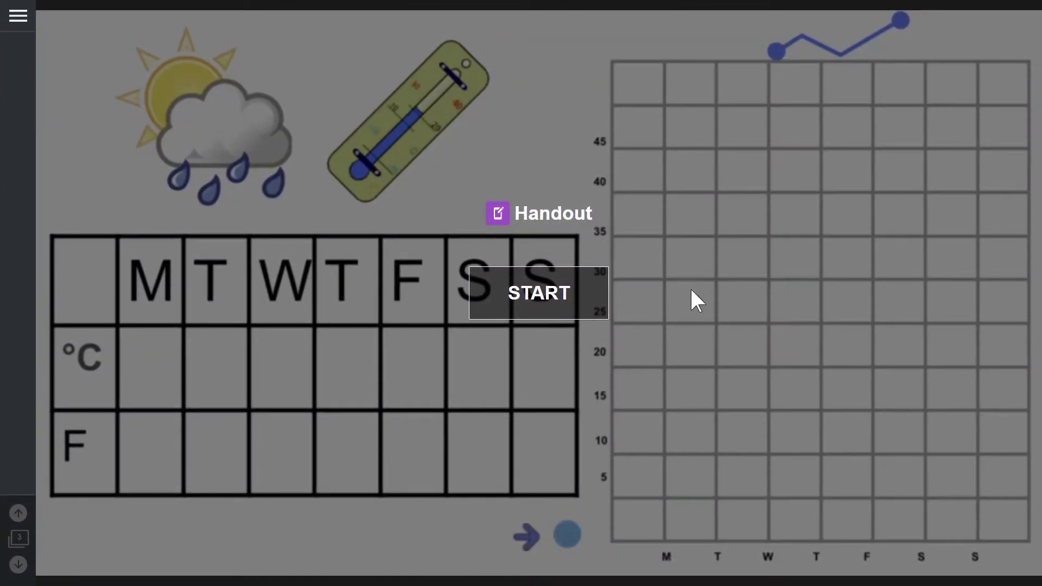
Step: As a student, fill the °C row with daily temperatures and submit the handout as Done
click(573, 307)
text(15)
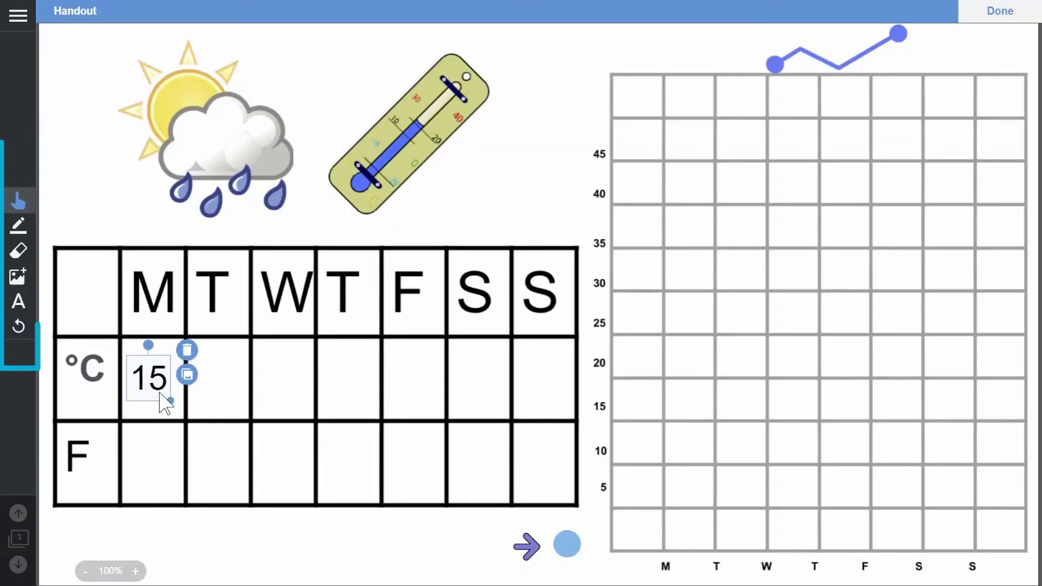
click(216, 379)
text(15)
click(281, 378)
text(15)
key(BackSpace)
text(6)
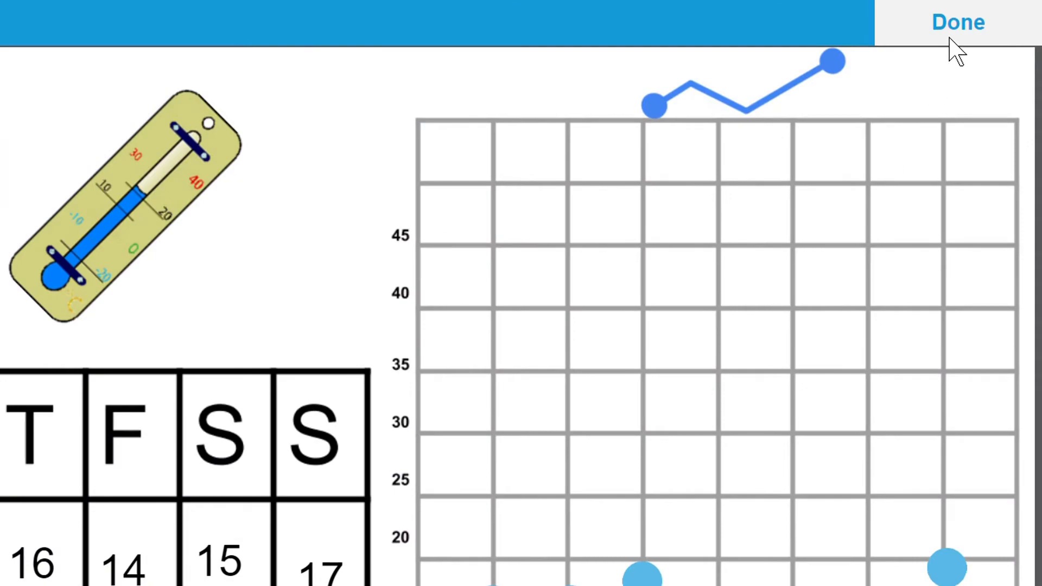
click(949, 38)
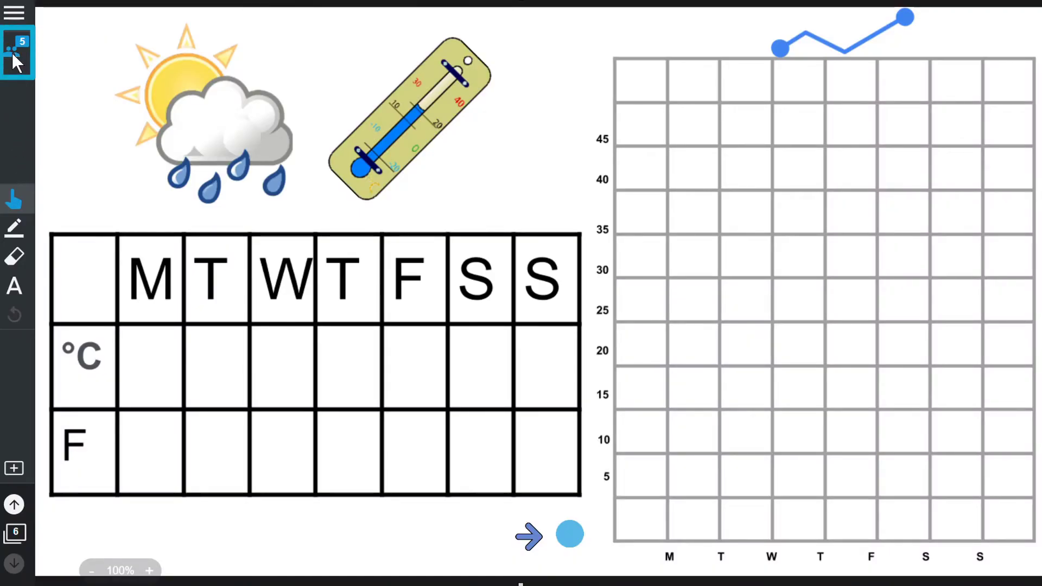
Step: Show the class list and activity conversion choices from the students button
click(12, 53)
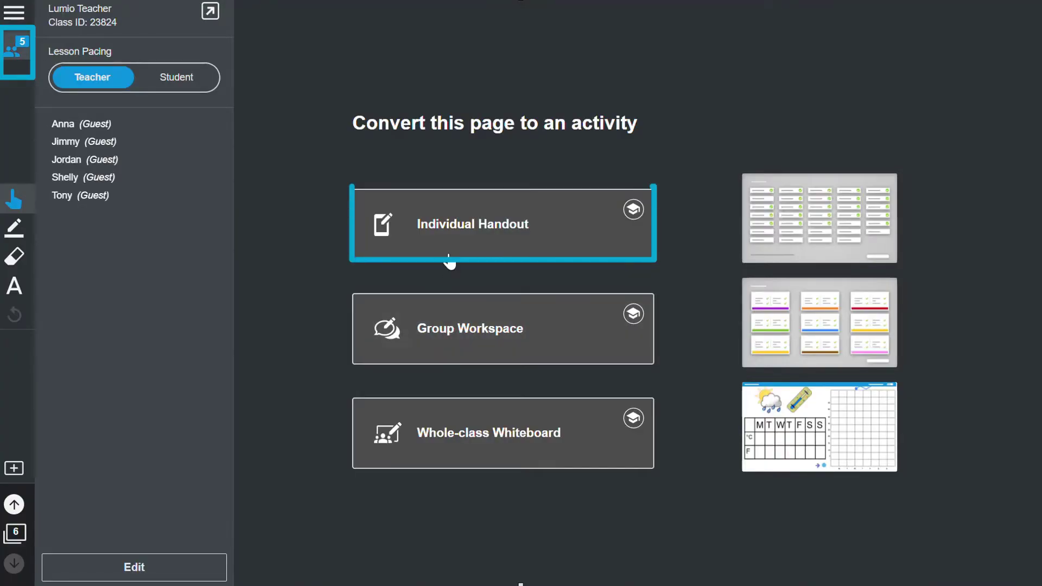